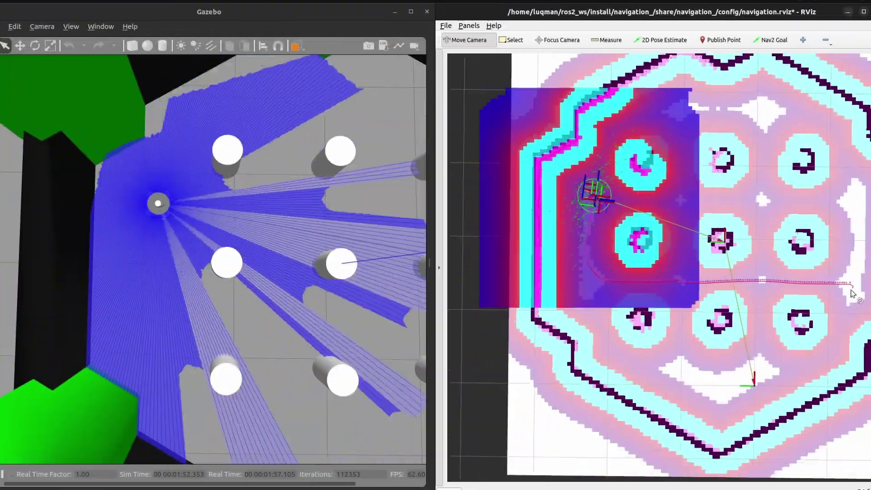
# Zoom RViz's map in close on the robot and pull Gazebo's camera back to show nine cylinders
pyautogui.scroll(3, 666, 307)
pyautogui.scroll(-3, 165, 246)
pyautogui.scroll(3, 650, 302)
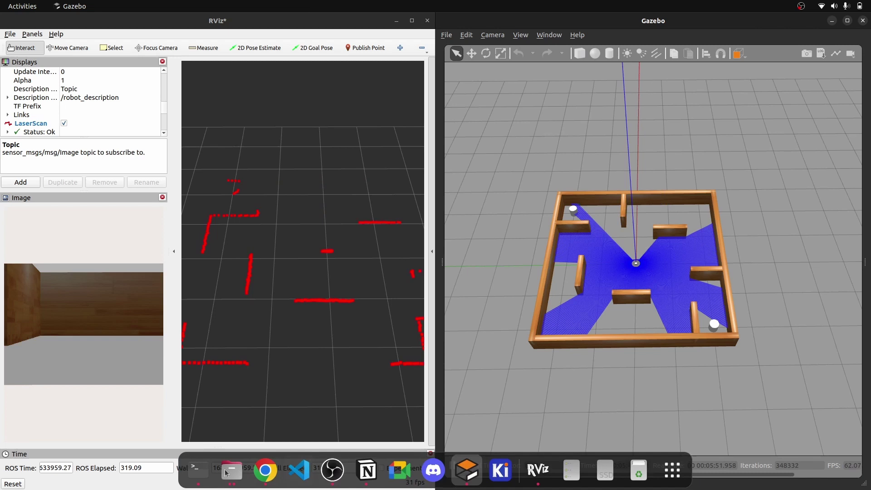
# List all ROS 2 topics, then open a second terminal over the Gazebo side
pyautogui.click(196, 470)
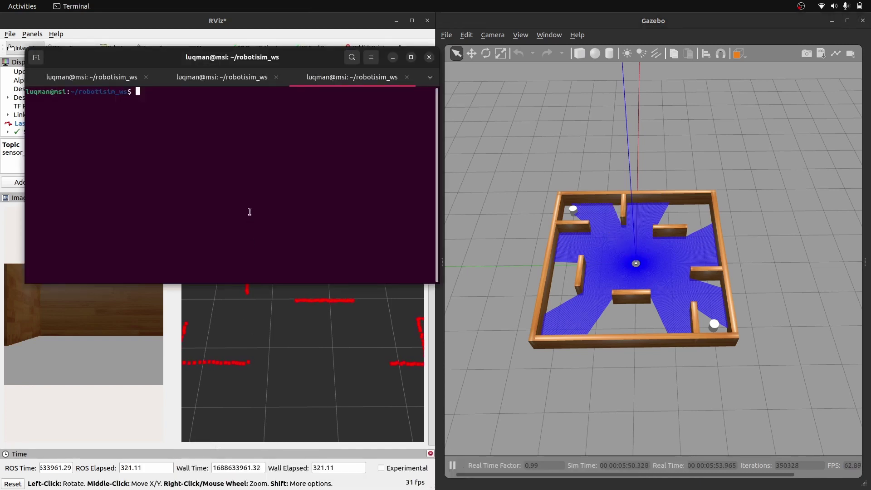
pyautogui.write('ros2 topic list')
pyautogui.press('Return')
pyautogui.hotkey('ctrl', 'shift', 'n')
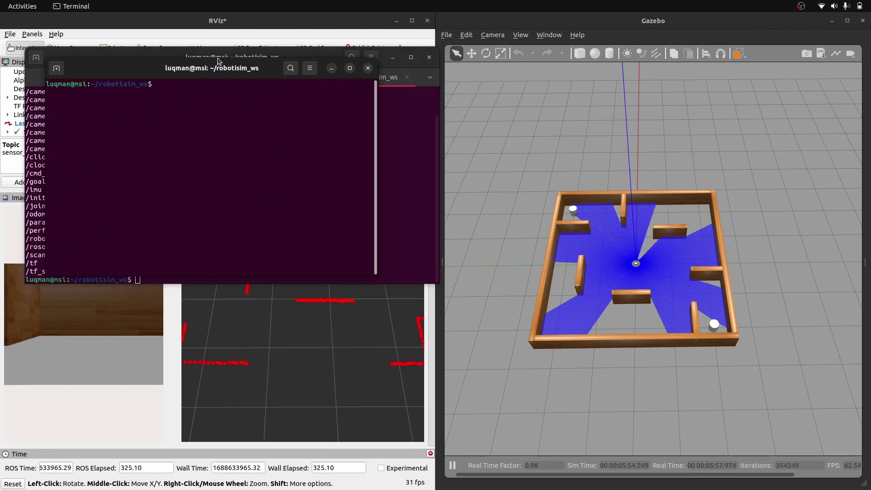
pyautogui.moveTo(218, 61); pyautogui.dragTo(658, 59)
pyautogui.scroll(2, 151, 203)
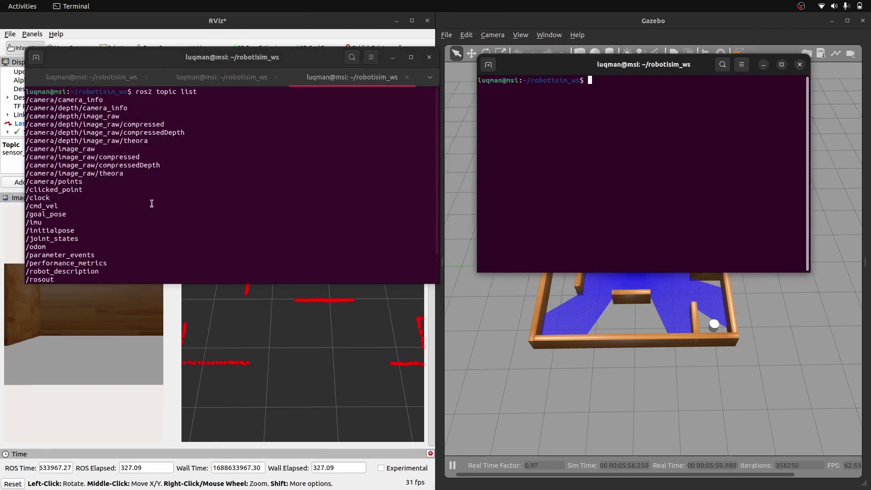
# Copy the depth image topic name and run ros2 topic info /camera/depth/image_raw
pyautogui.click(107, 100)
pyautogui.moveTo(126, 117); pyautogui.dragTo(79, 117)
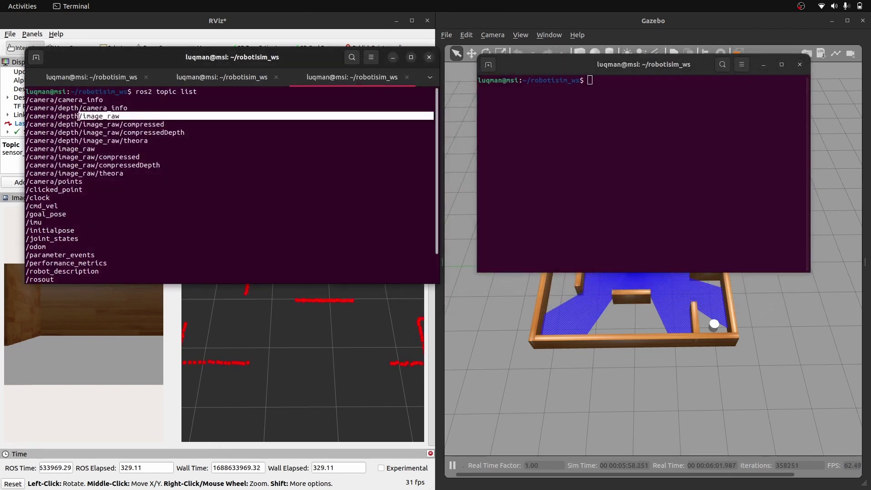
pyautogui.rightClick(32, 116)
pyautogui.click(54, 121)
pyautogui.click(154, 161)
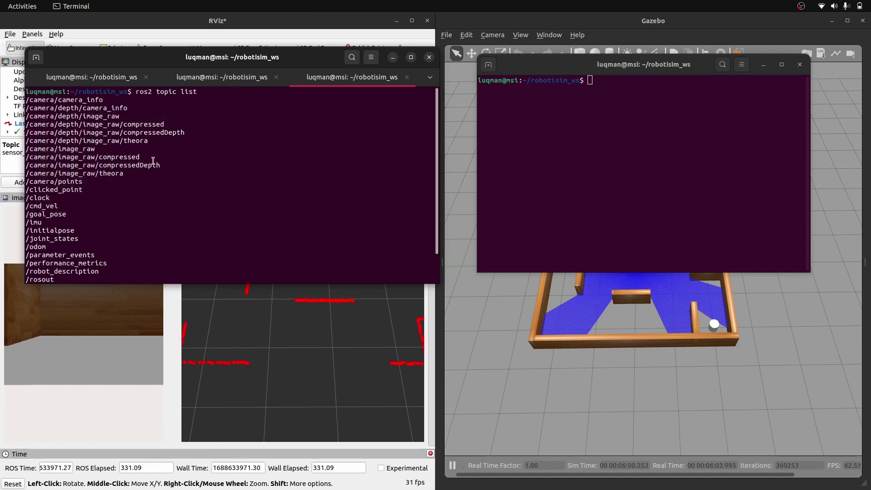
pyautogui.write('ros2 topic i')
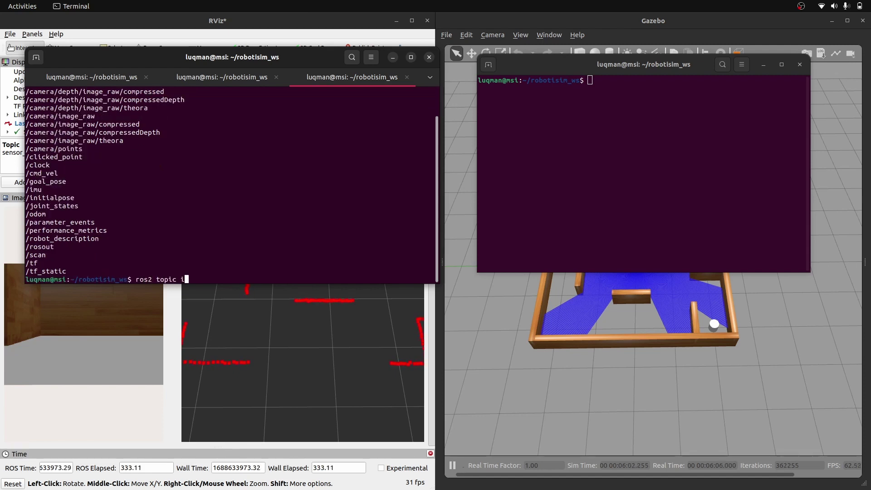
pyautogui.write('nfo /camera/depth/image_raw')
pyautogui.press('Return')
# Measure bandwidth of /camera/depth/image_raw (~37 MB/s) and compare with /scan (~15 KB/s)
pyautogui.click(571, 171)
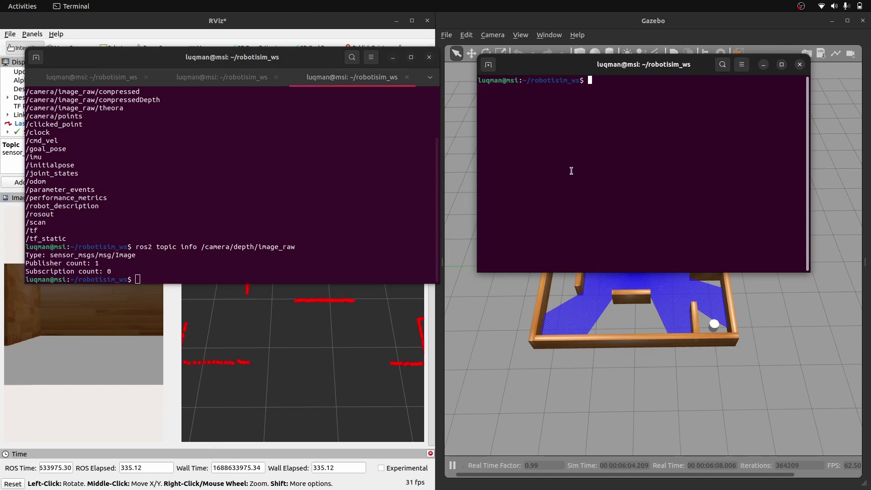
pyautogui.write('ro')
pyautogui.write('s2 topic')
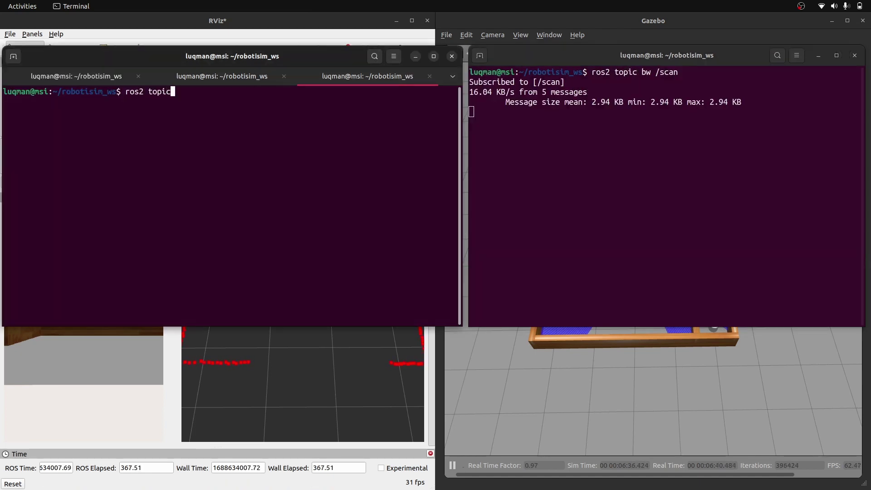
pyautogui.write('bw /camera/depth/image_raw')
pyautogui.press('Return')
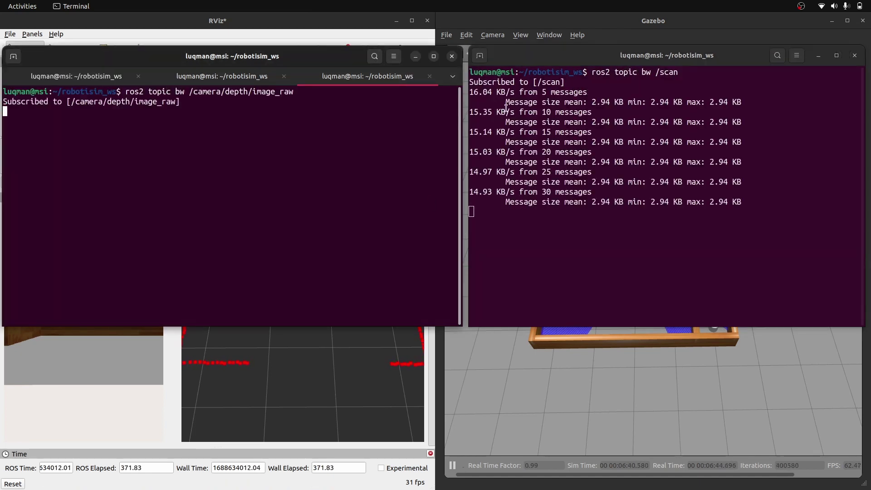
pyautogui.moveTo(470, 92); pyautogui.dragTo(590, 91)
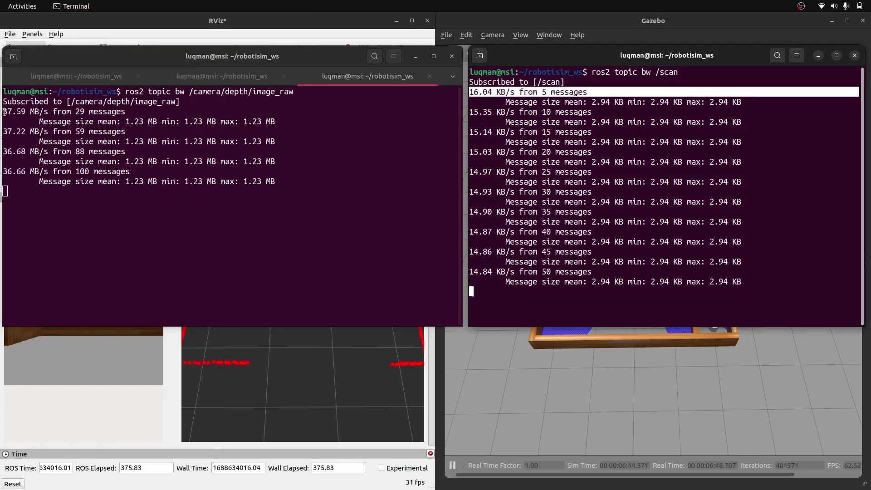
pyautogui.moveTo(4, 112); pyautogui.dragTo(129, 112)
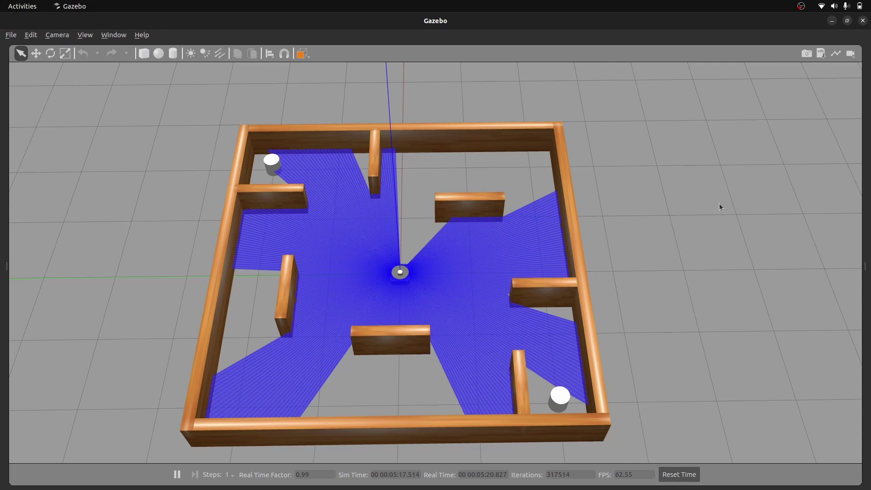
# Tile Gazebo on the right half of the screen and RViz on the left half
pyautogui.press('super+Right')
pyautogui.hotkey('alt', 'Tab')
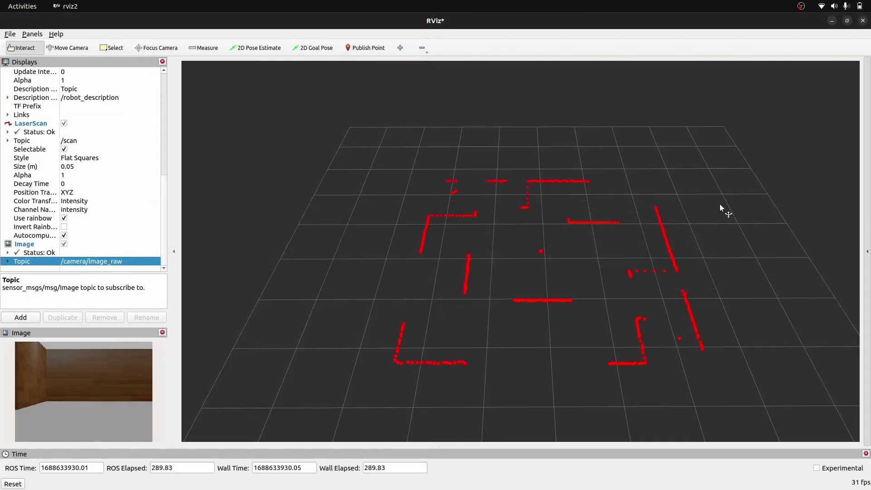
pyautogui.press('super+Left')
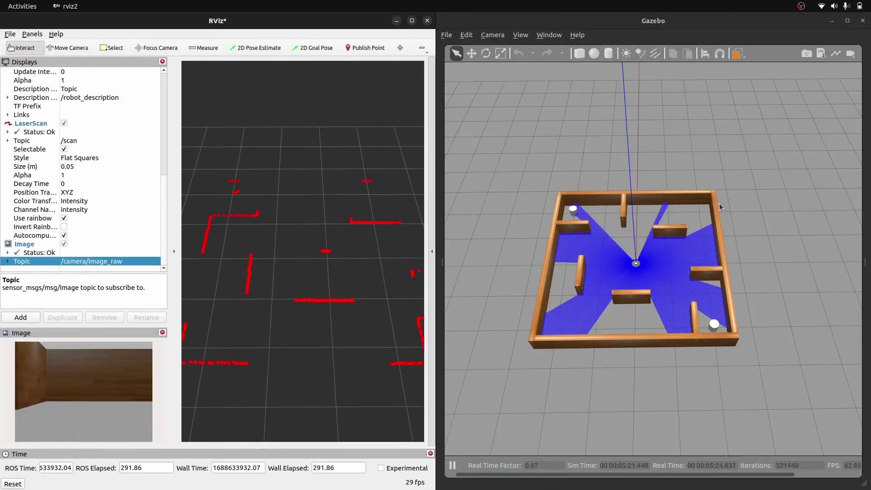
# Insert a cylinder near the maze's top wall, then delete it again
pyautogui.click(608, 53)
pyautogui.click(647, 218)
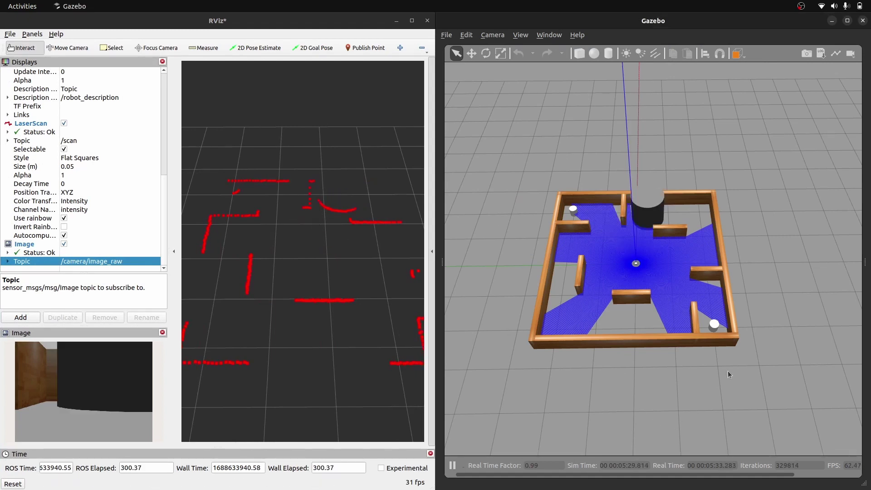
pyautogui.click(652, 204)
pyautogui.press('Delete')
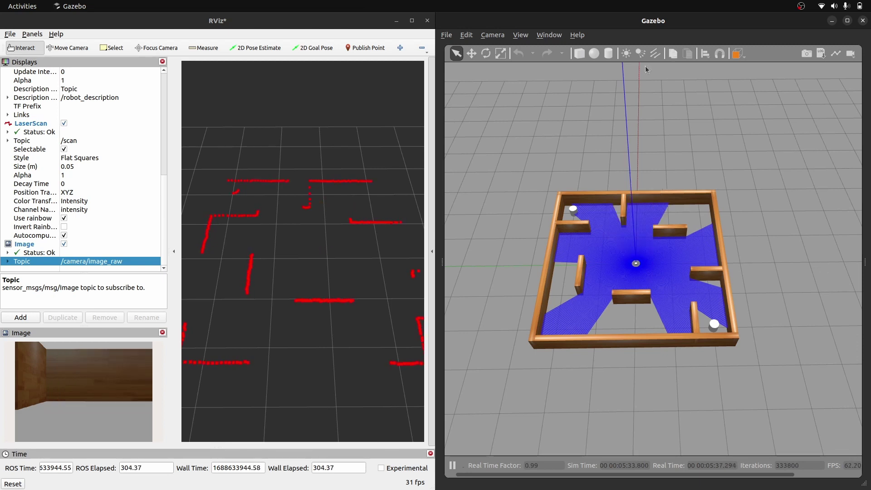
# Insert a box near the maze's top wall and enlarge RViz's camera Image panel
pyautogui.click(609, 56)
pyautogui.click(581, 54)
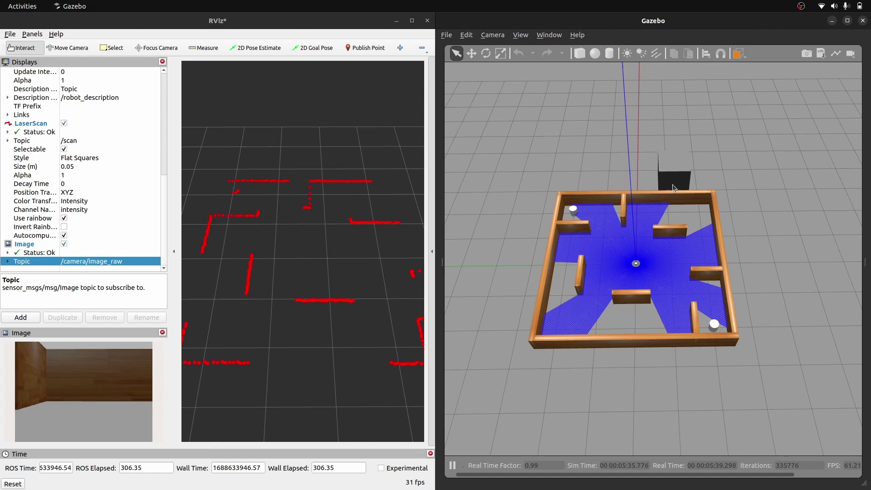
pyautogui.click(651, 219)
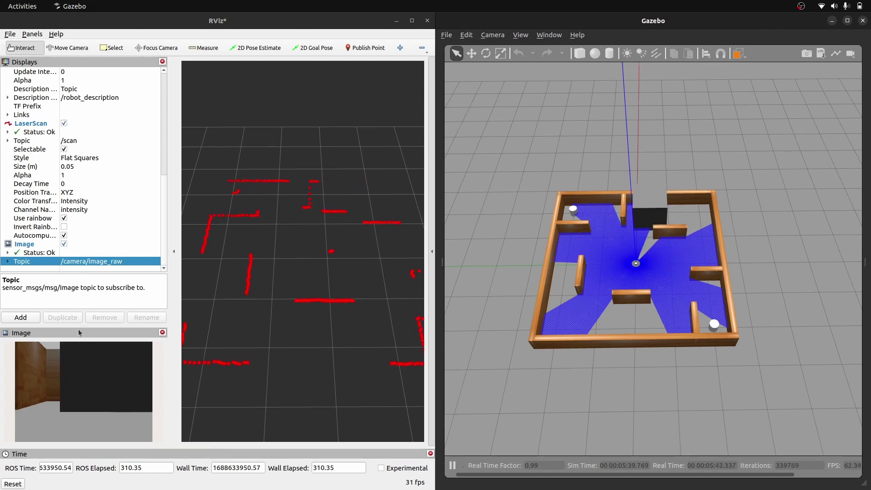
pyautogui.moveTo(79, 333); pyautogui.dragTo(62, 277)
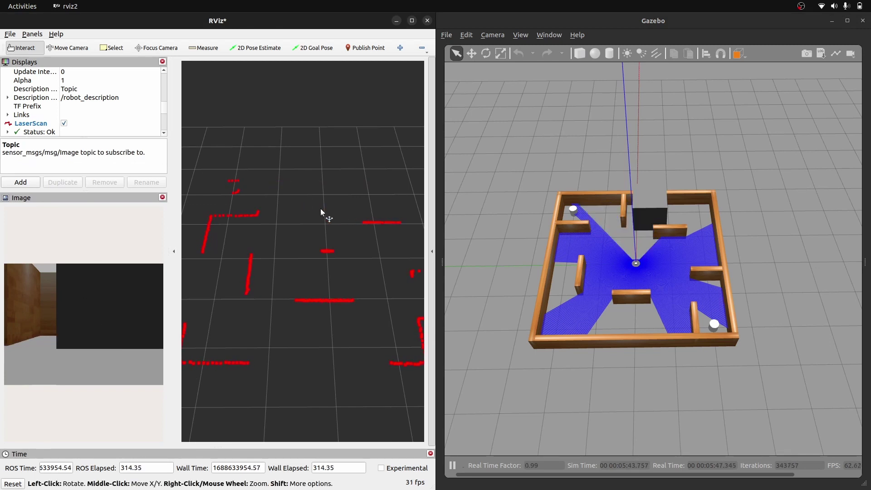
pyautogui.click(649, 216)
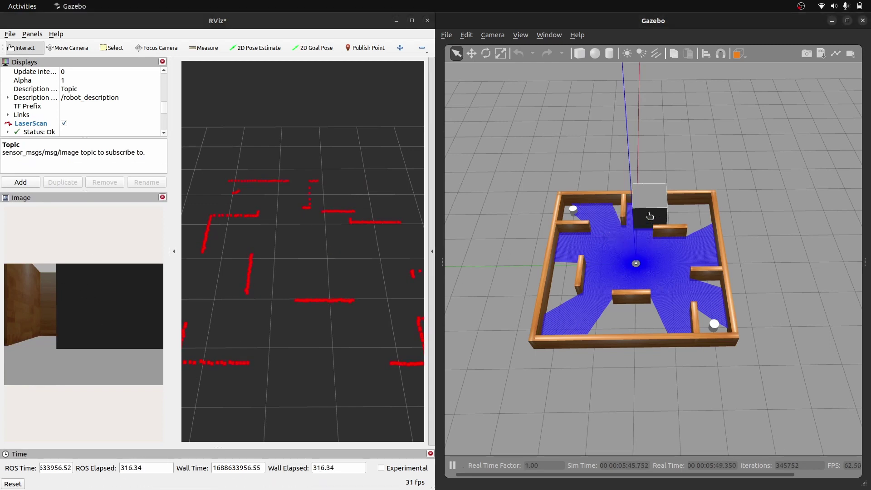